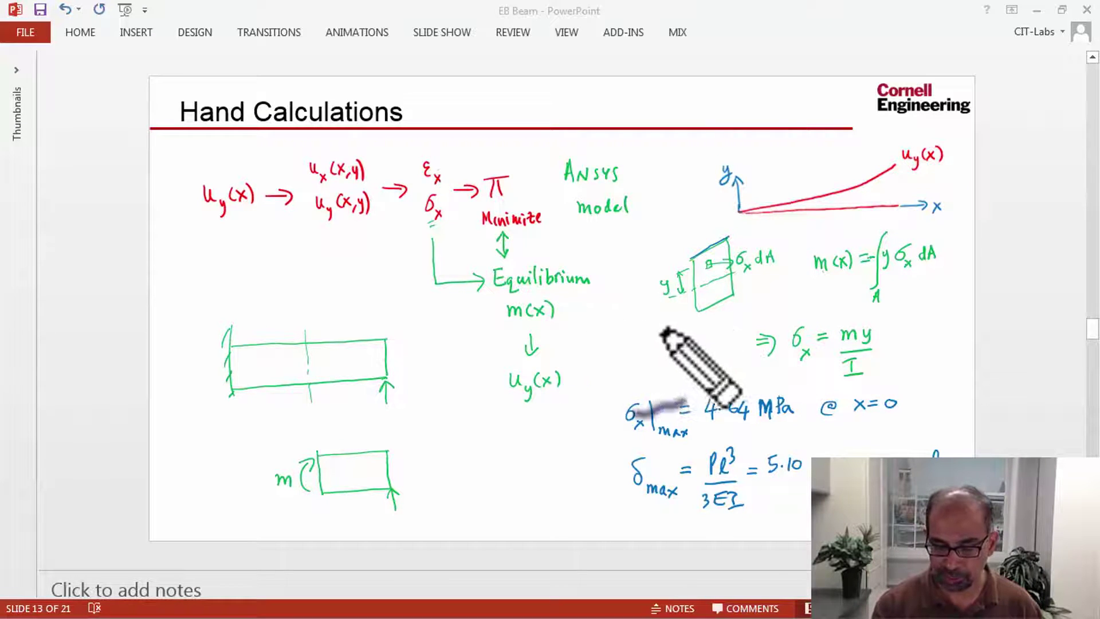
- Pen-annotate the slide: an arrow before σx = my/I, a dot on the beam, σx beneath εx
{"action": "left_click_drag", "start_coordinate": [757, 338], "coordinate": [776, 347]}
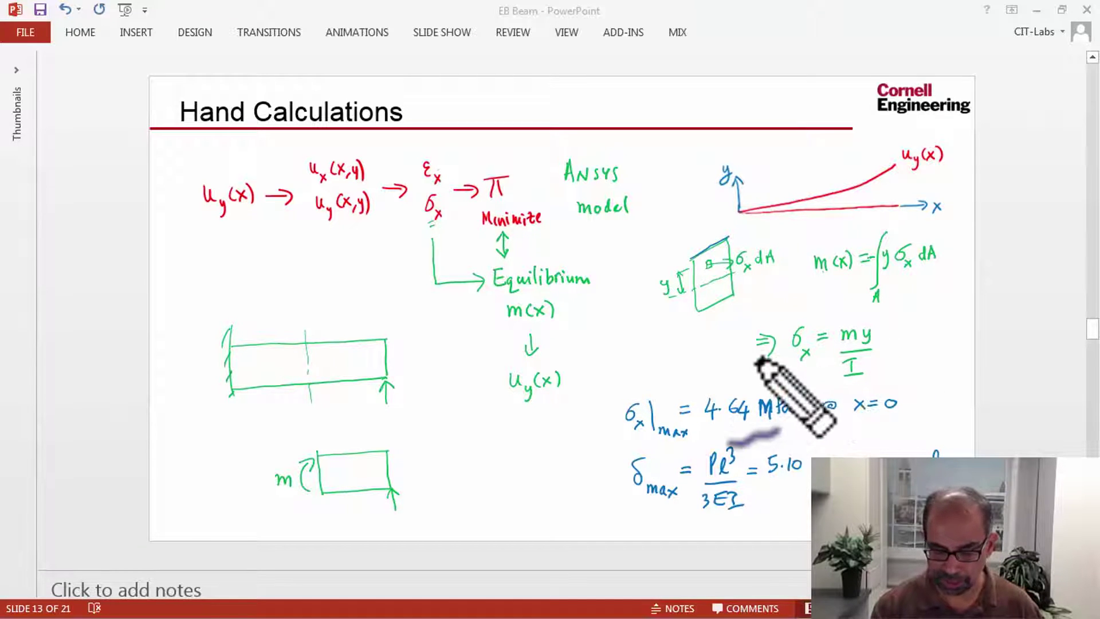
{"action": "left_click", "coordinate": [231, 344]}
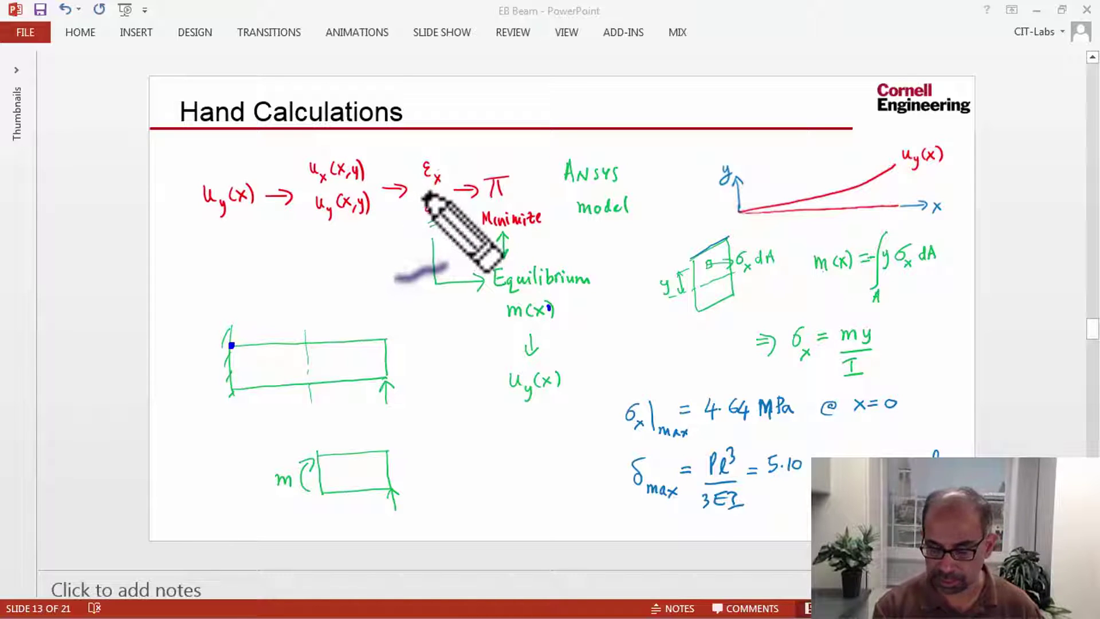
{"action": "left_click_drag", "start_coordinate": [435, 196], "coordinate": [440, 219]}
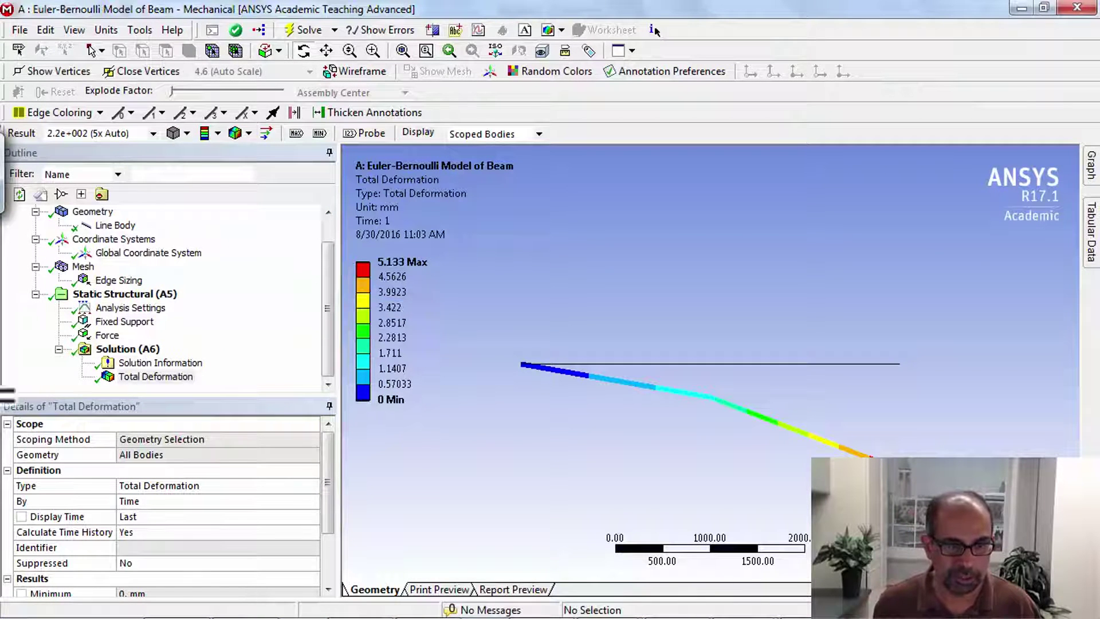
- Select Solution (A6) and bring up its result tools list to add a Beam Tool
{"action": "left_click", "coordinate": [123, 349]}
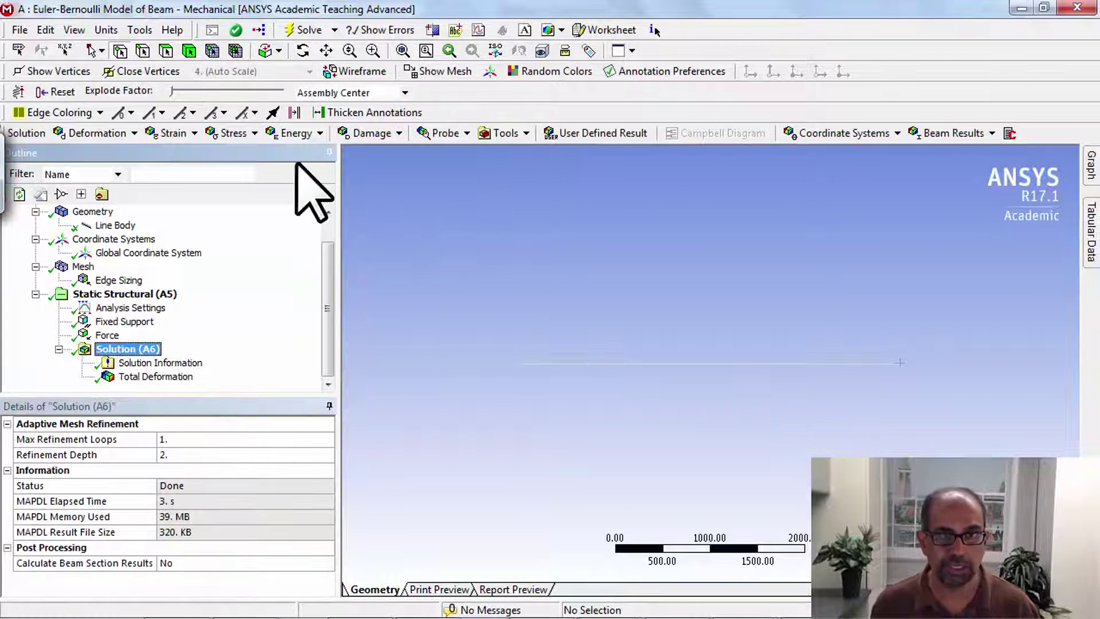
{"action": "left_click", "coordinate": [241, 138]}
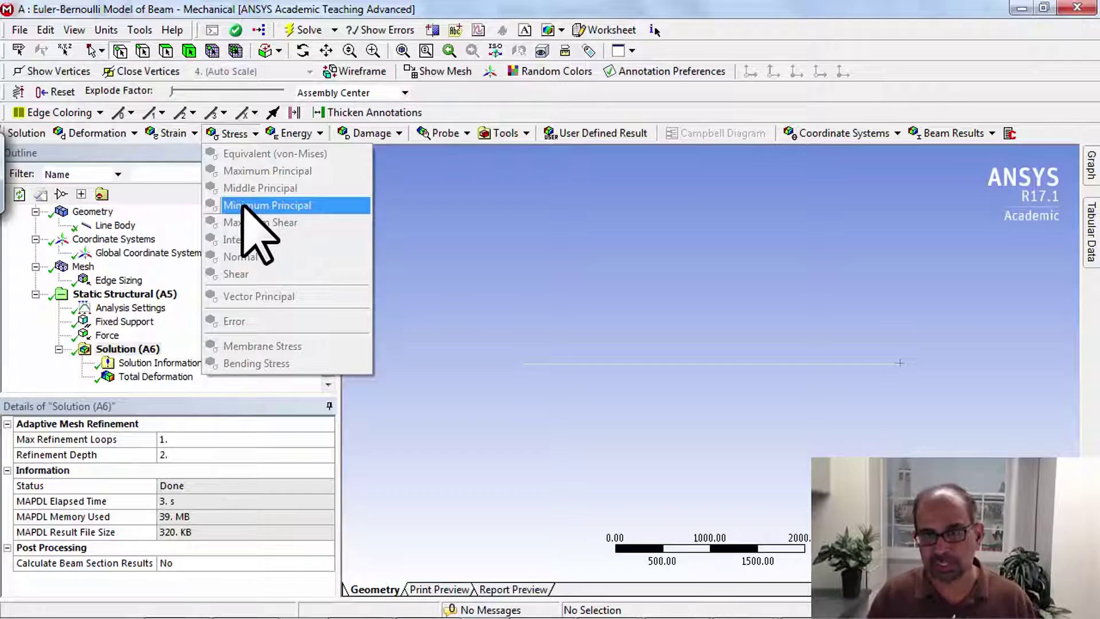
{"action": "left_click", "coordinate": [564, 246]}
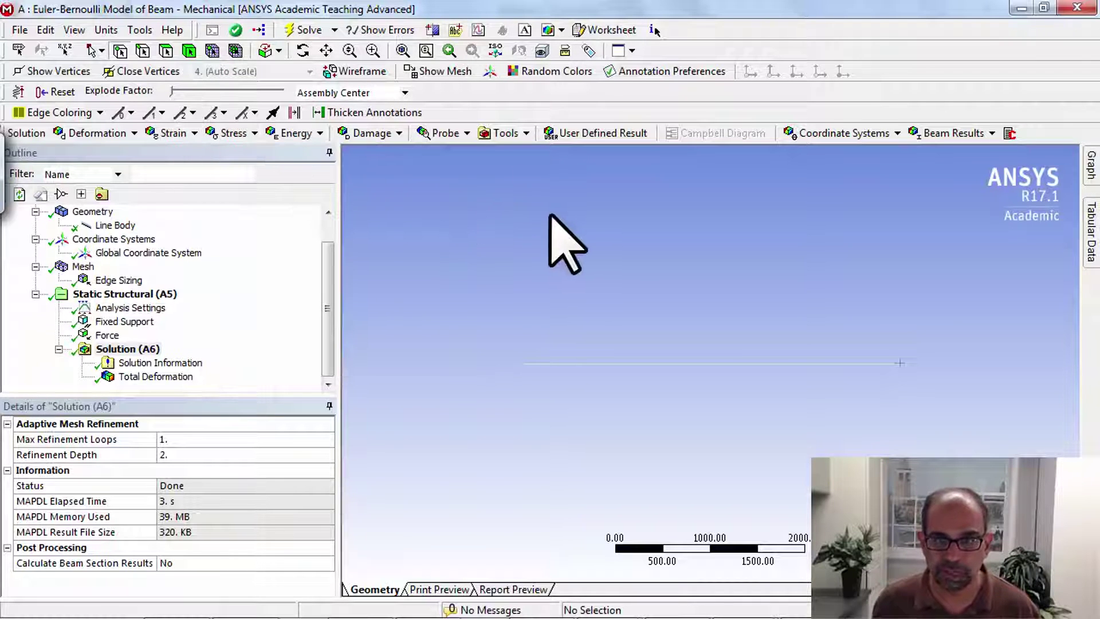
{"action": "left_click", "coordinate": [523, 136]}
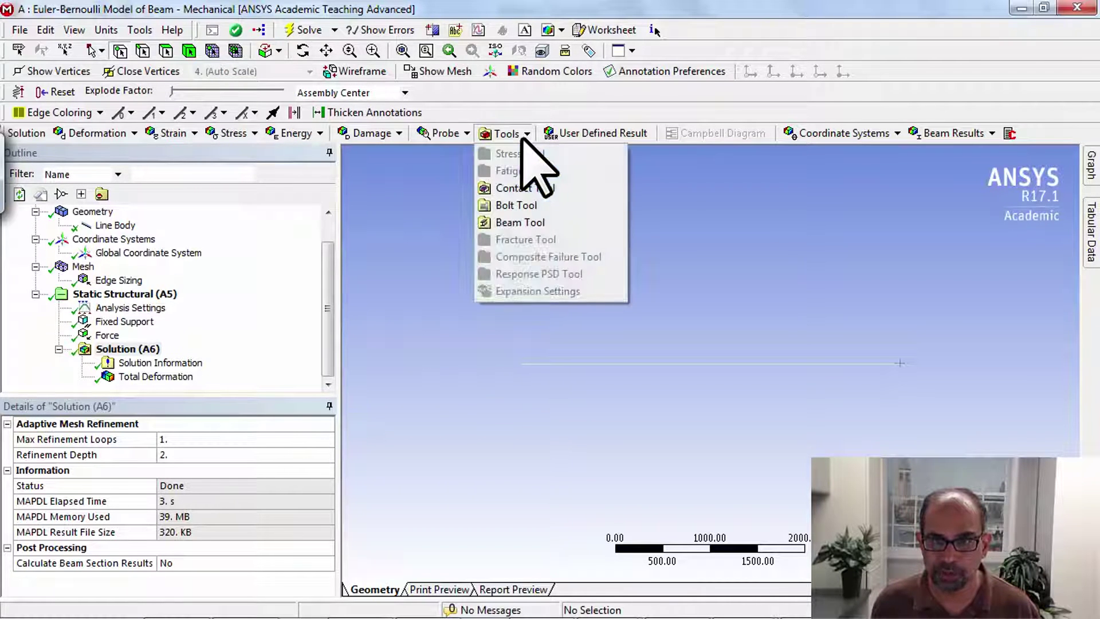
- Insert a Beam Tool and add Maximum and Minimum Bending Stress results to it
{"action": "left_click", "coordinate": [515, 222]}
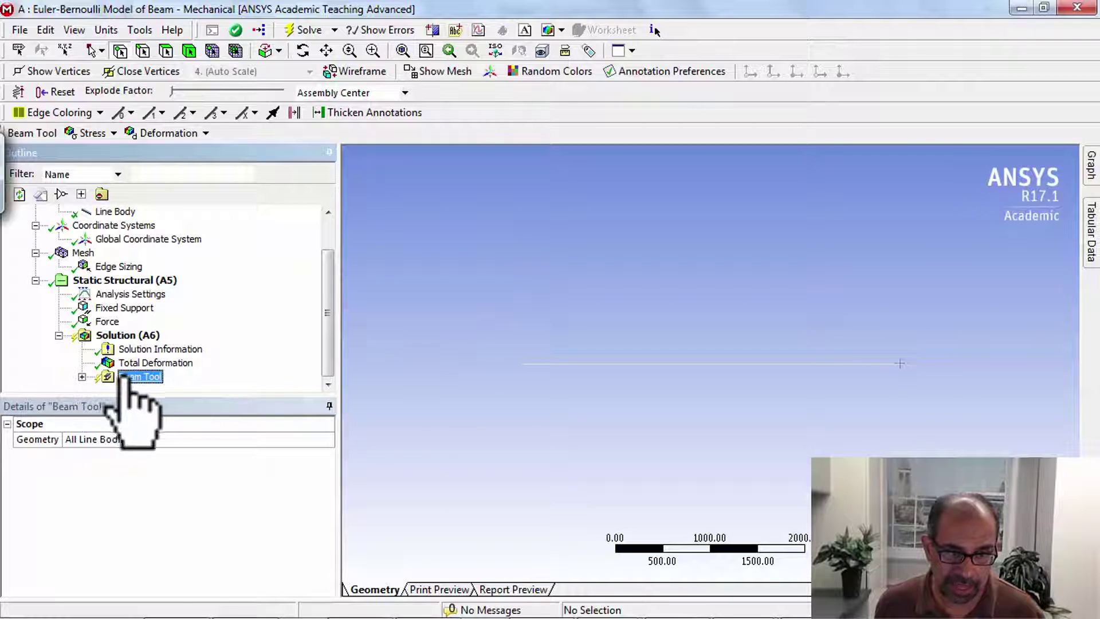
{"action": "left_click", "coordinate": [82, 376]}
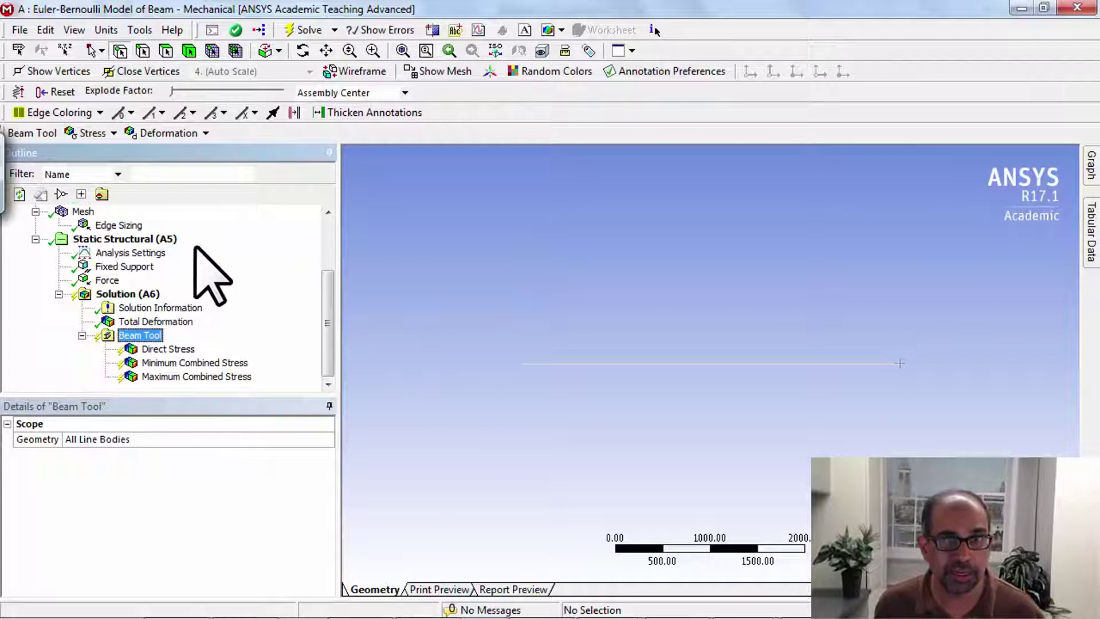
{"action": "left_click", "coordinate": [102, 132]}
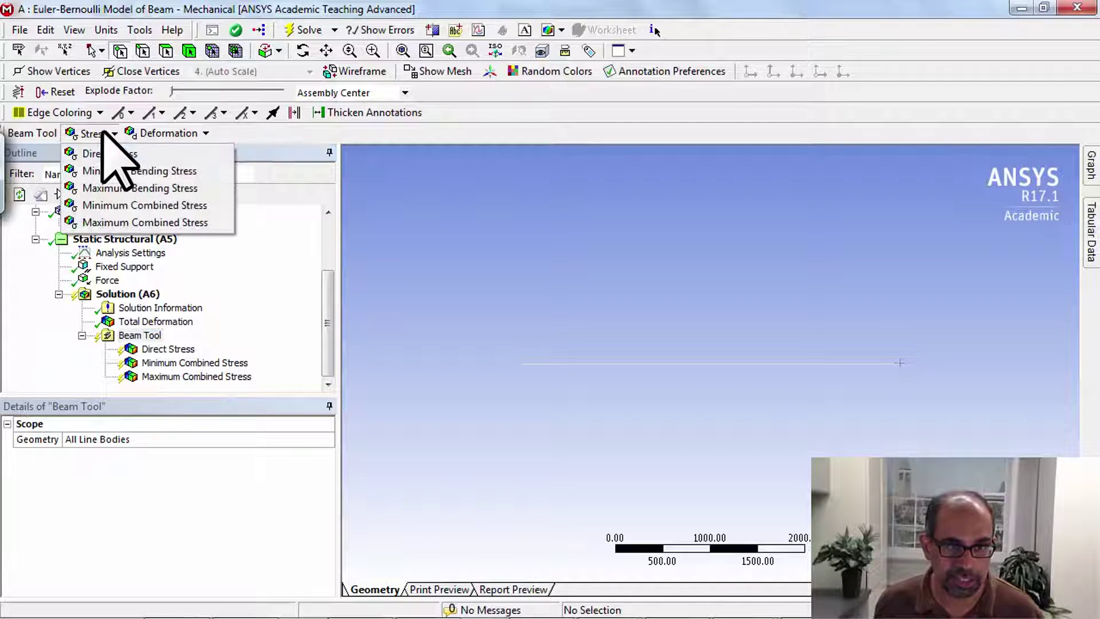
{"action": "left_click", "coordinate": [115, 189]}
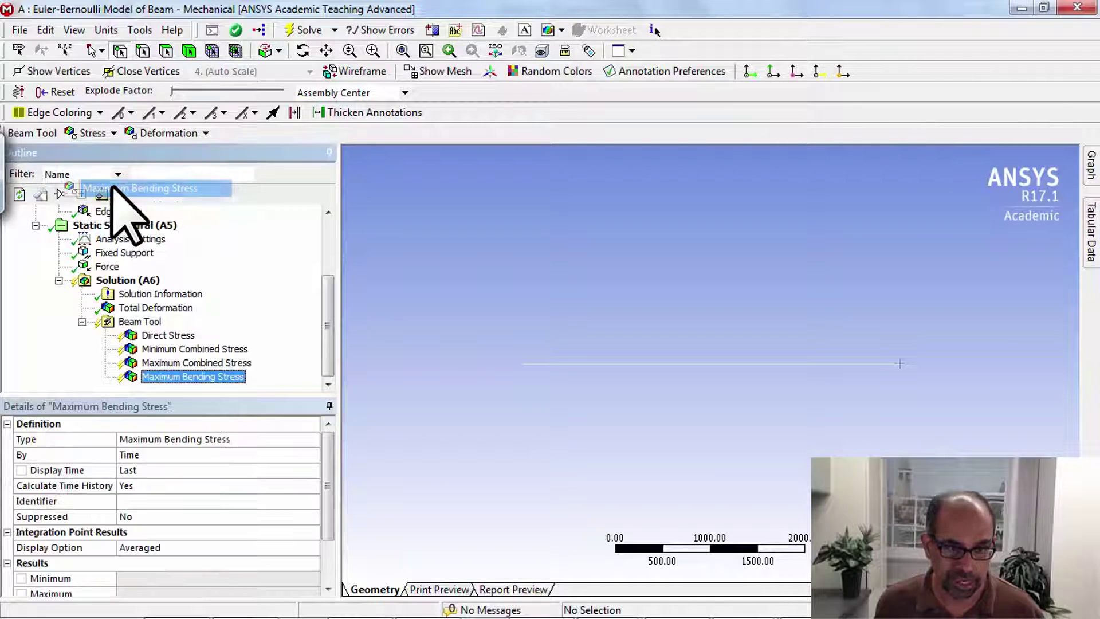
{"action": "left_click", "coordinate": [110, 135]}
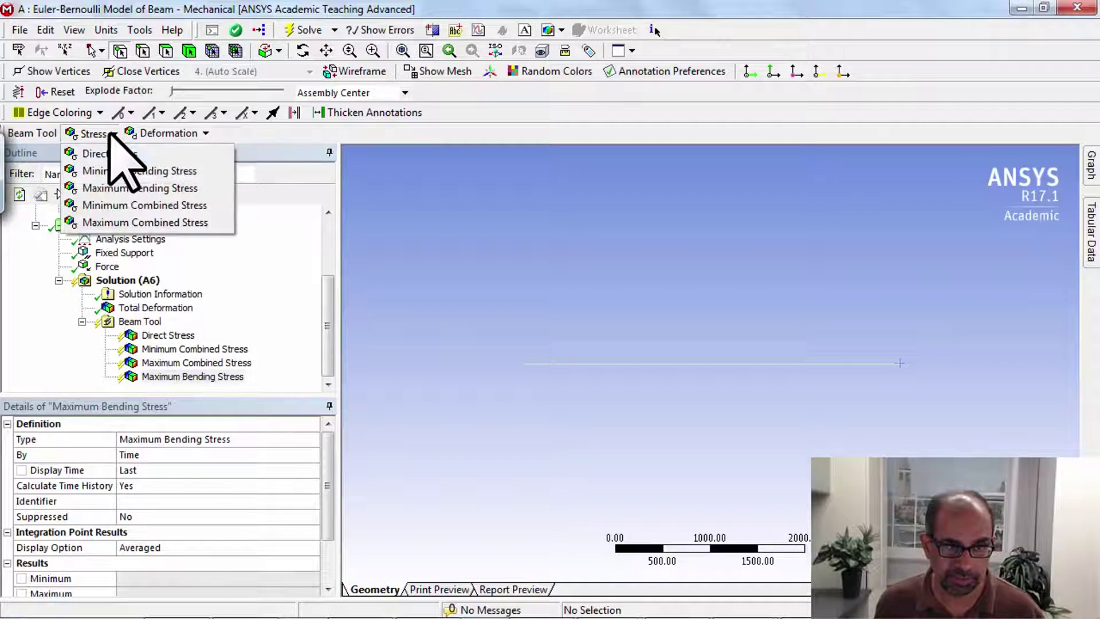
{"action": "left_click", "coordinate": [112, 172]}
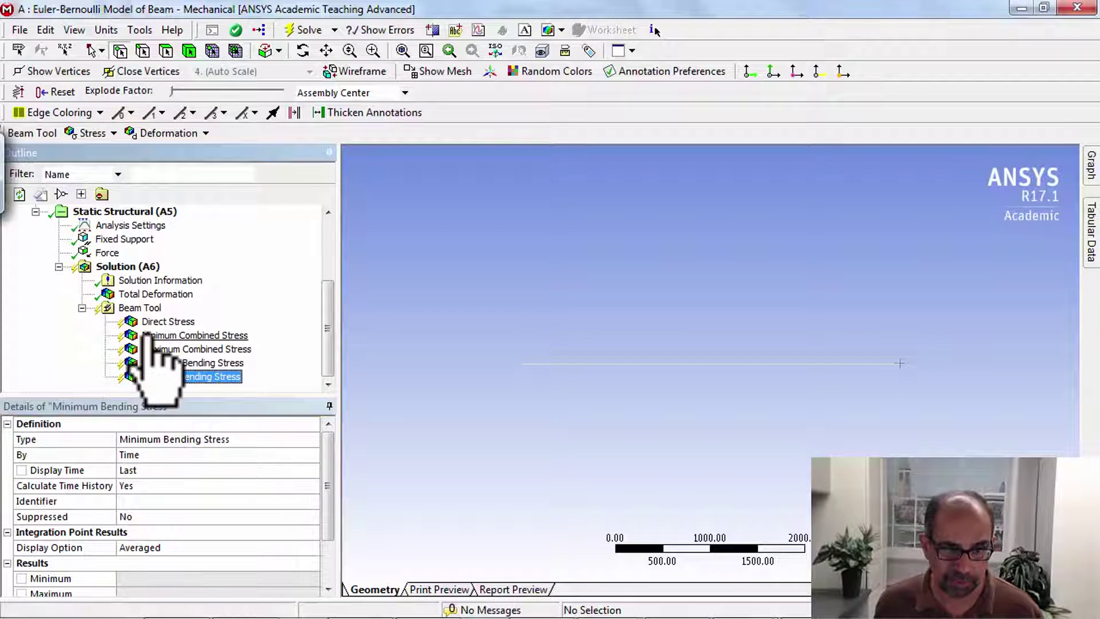
- Evaluate all Beam Tool results, show Maximum Bending Stress (4.6352 MPa), and check the unit system
{"action": "left_click", "coordinate": [150, 308]}
{"action": "right_click", "coordinate": [152, 309]}
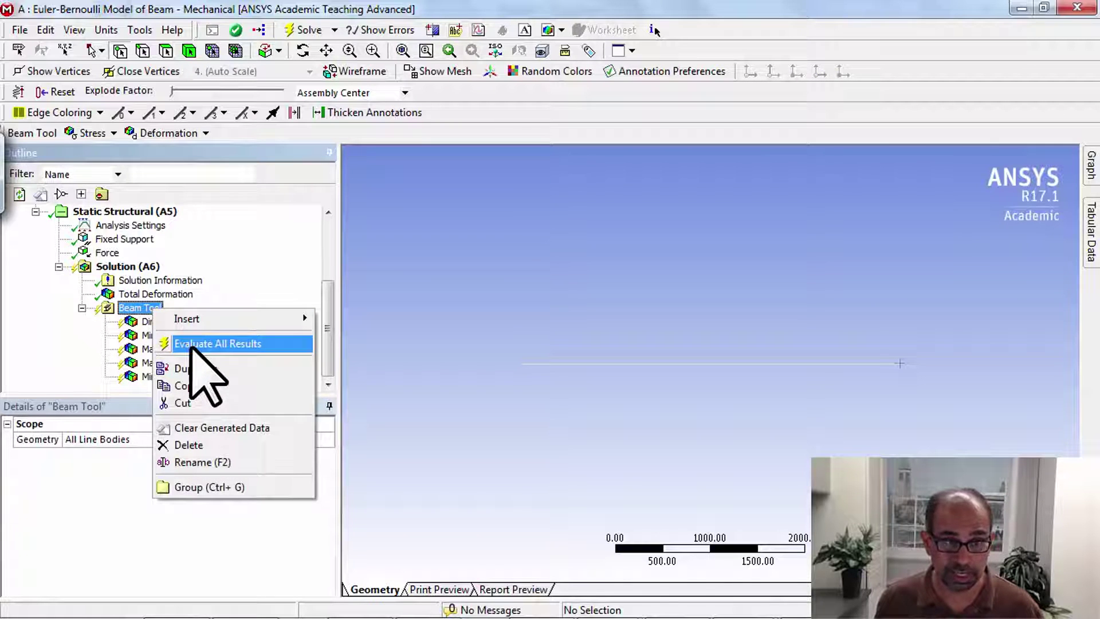
{"action": "left_click", "coordinate": [191, 347]}
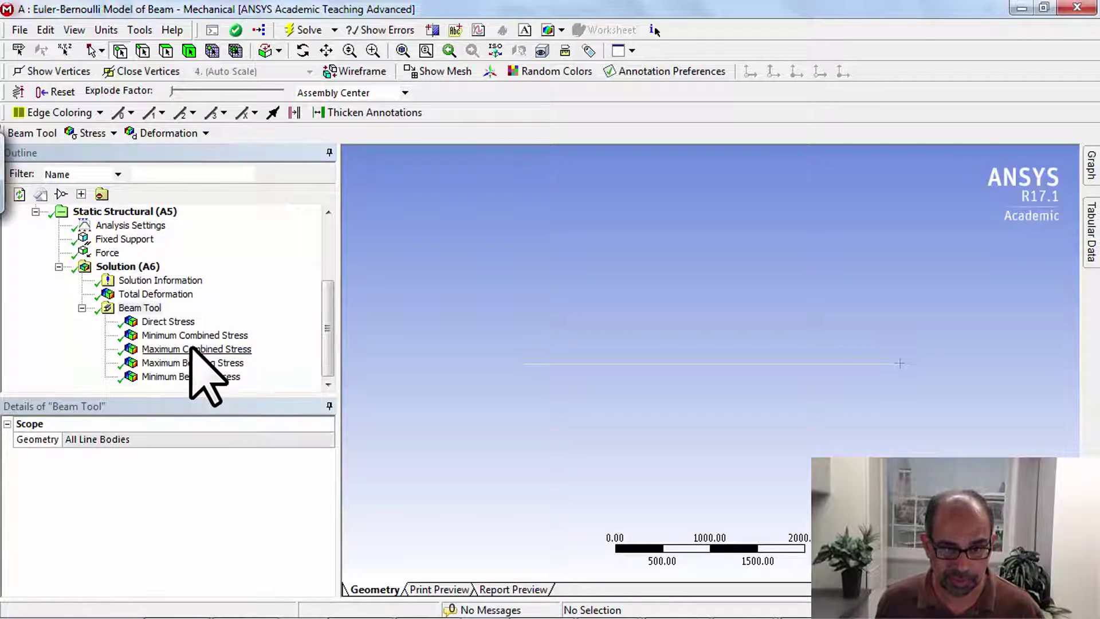
{"action": "left_click", "coordinate": [188, 363]}
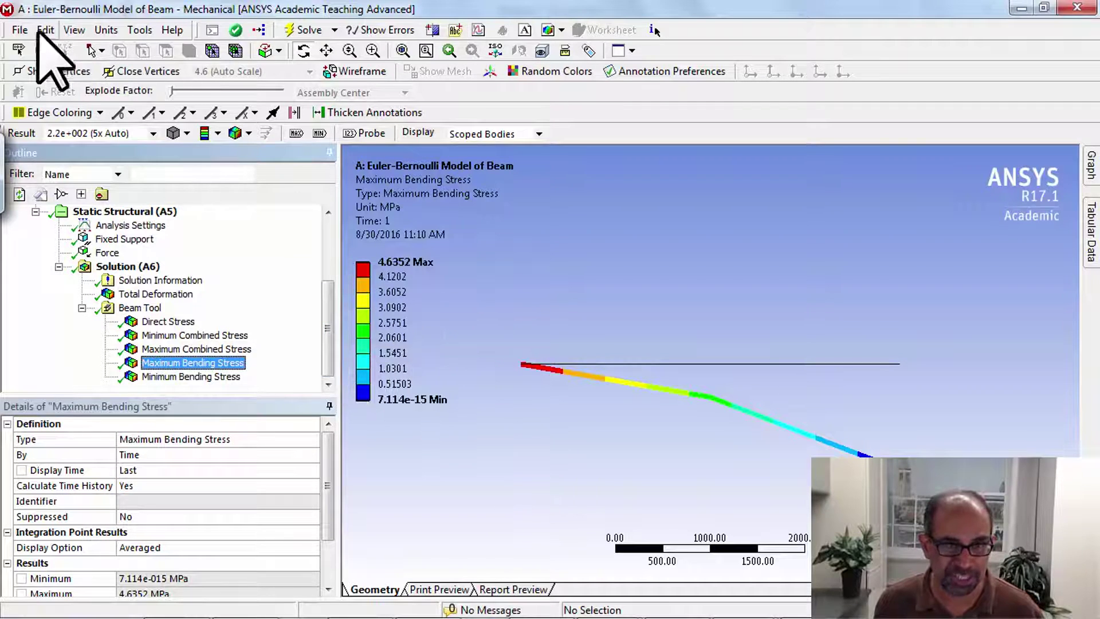
{"action": "left_click", "coordinate": [107, 30]}
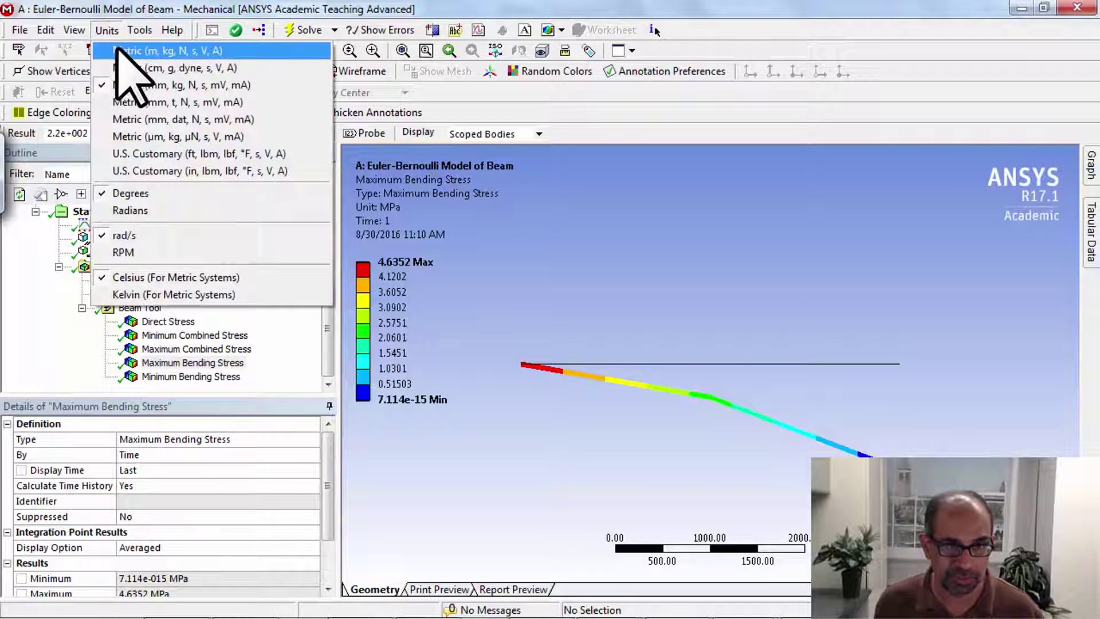
{"action": "left_click", "coordinate": [280, 82]}
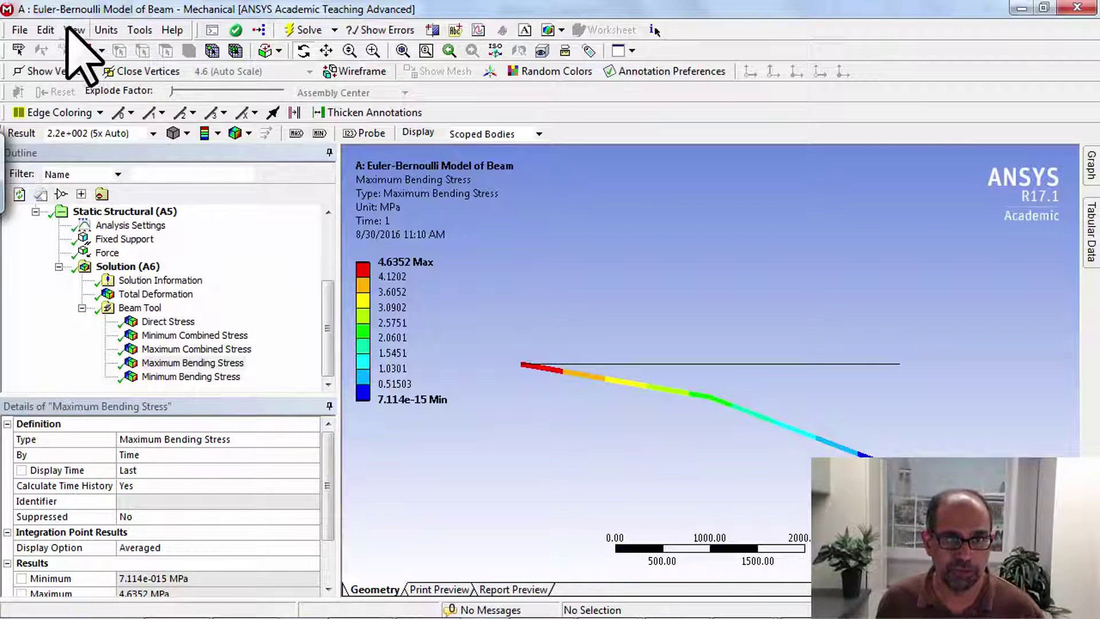
- Display the beam as thick shells and beams with an undeformed (0.0) result scale
{"action": "left_click", "coordinate": [69, 29]}
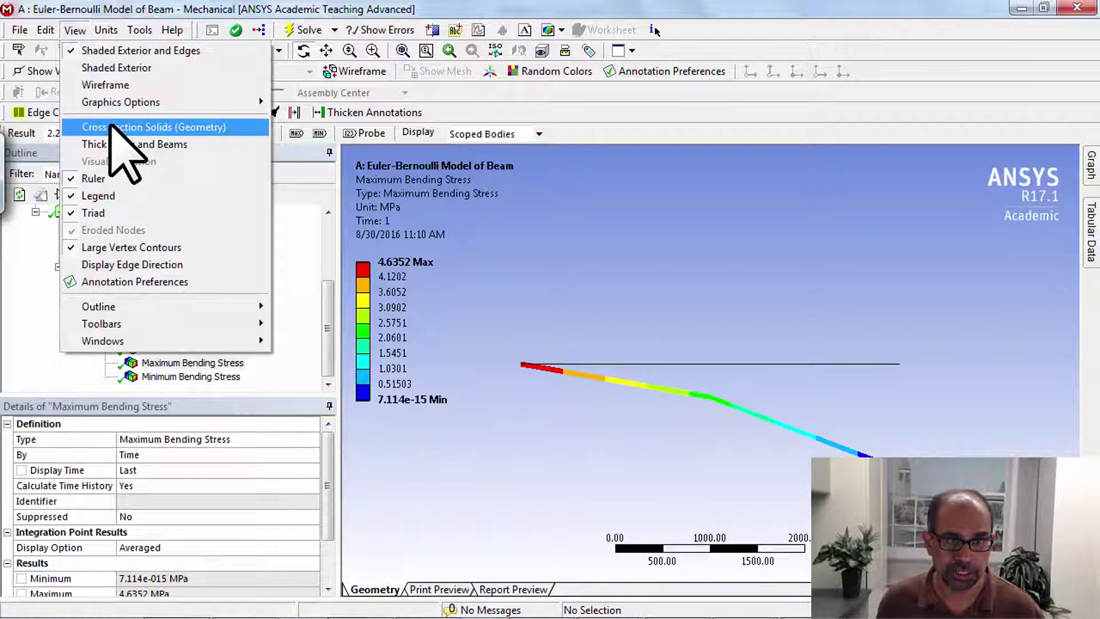
{"action": "left_click", "coordinate": [118, 144]}
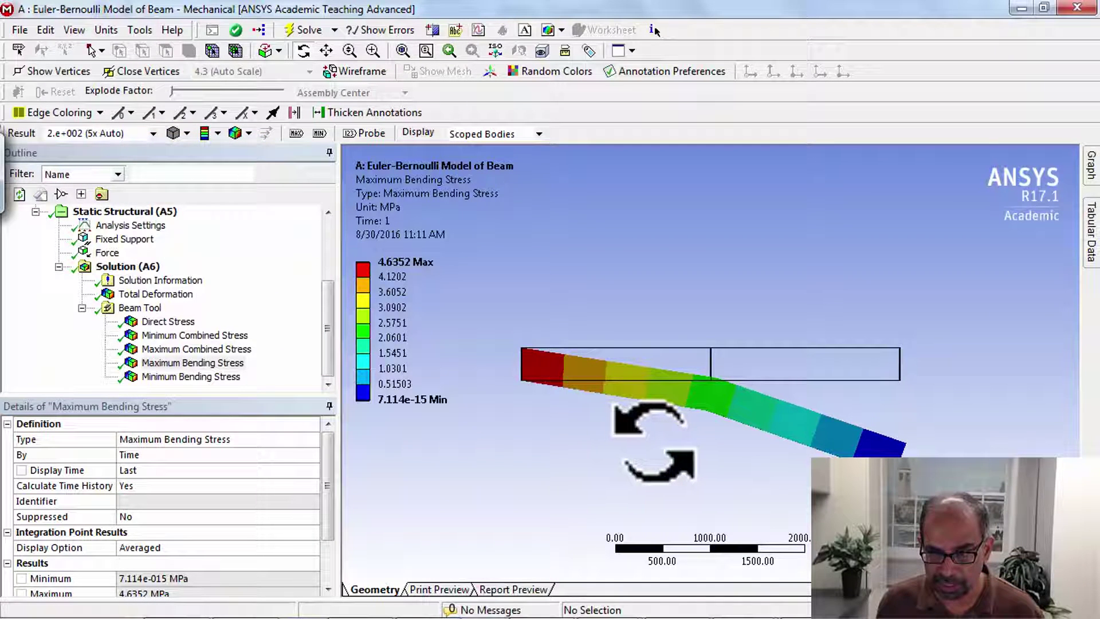
{"action": "left_click", "coordinate": [153, 134]}
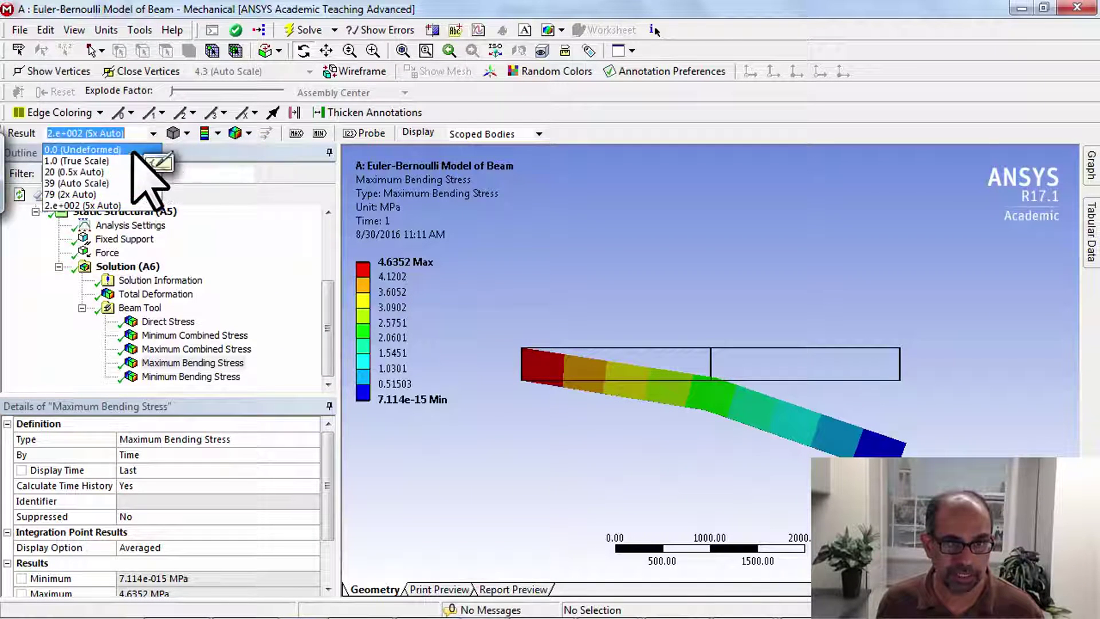
{"action": "left_click", "coordinate": [131, 150]}
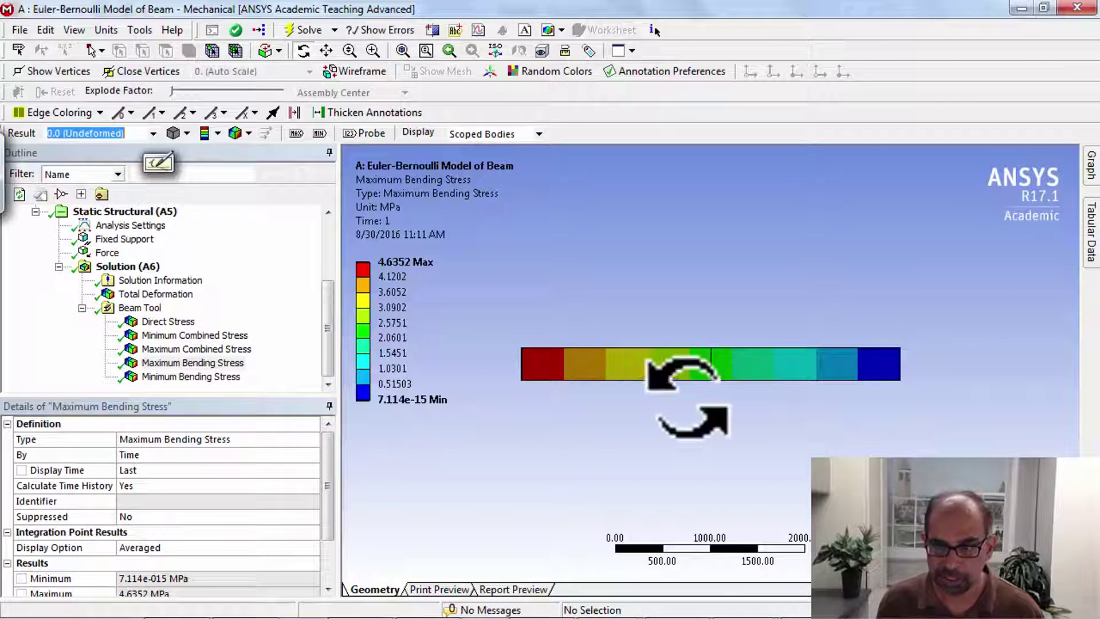
- Rotate and zoom onto the red fixed end, marking the 4.6352 MPa maximum and top edge
{"action": "left_click_drag", "start_coordinate": [723, 411], "coordinate": [695, 423]}
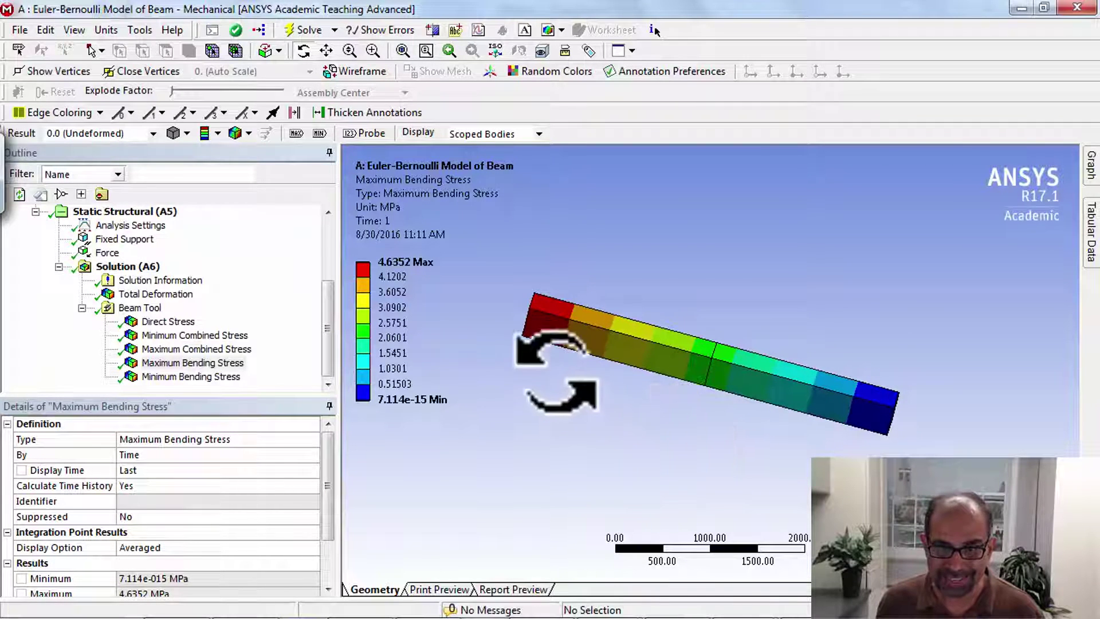
{"action": "left_click_drag", "start_coordinate": [522, 292], "coordinate": [530, 262]}
{"action": "scroll", "coordinate": [530, 263], "scroll_direction": "up", "scroll_amount": 3}
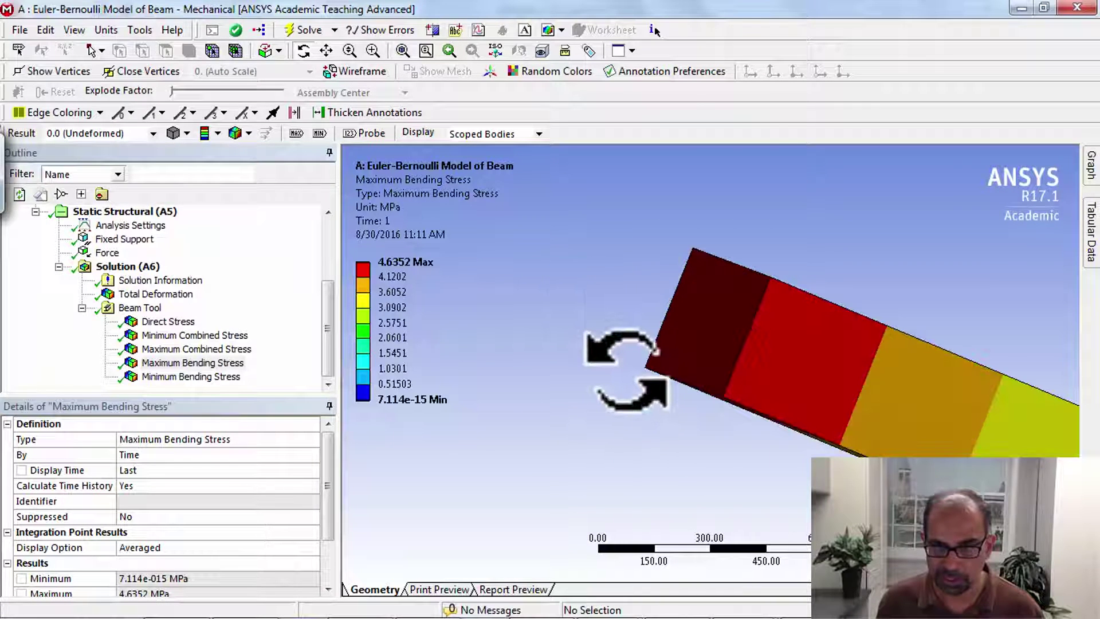
{"action": "left_click_drag", "start_coordinate": [626, 370], "coordinate": [799, 459]}
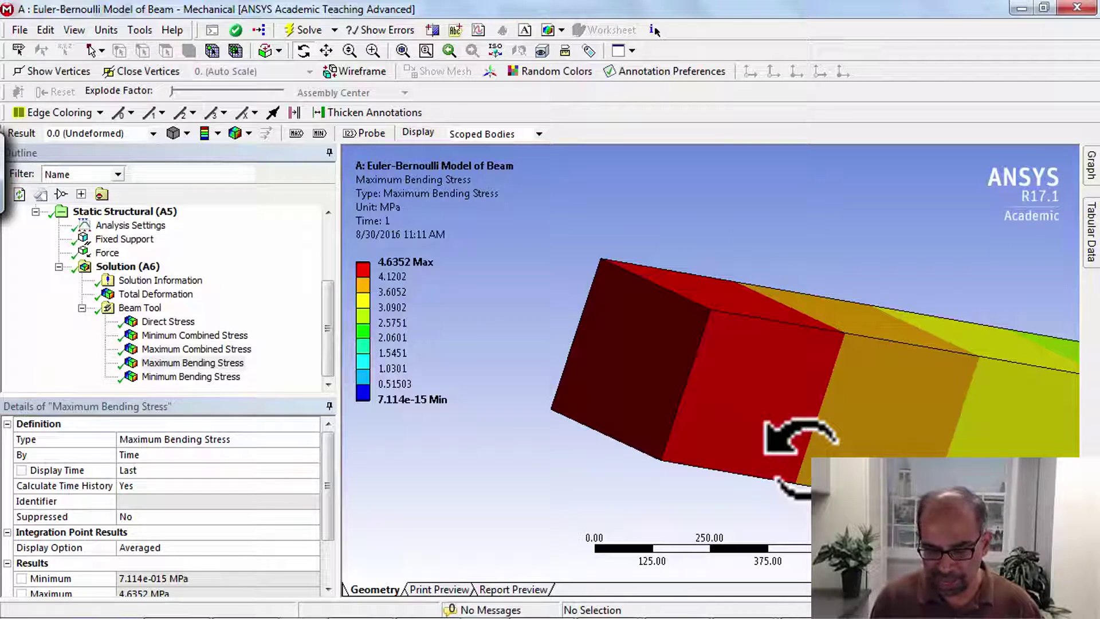
{"action": "left_click_drag", "start_coordinate": [411, 351], "coordinate": [461, 335]}
{"action": "left_click_drag", "start_coordinate": [425, 277], "coordinate": [439, 267]}
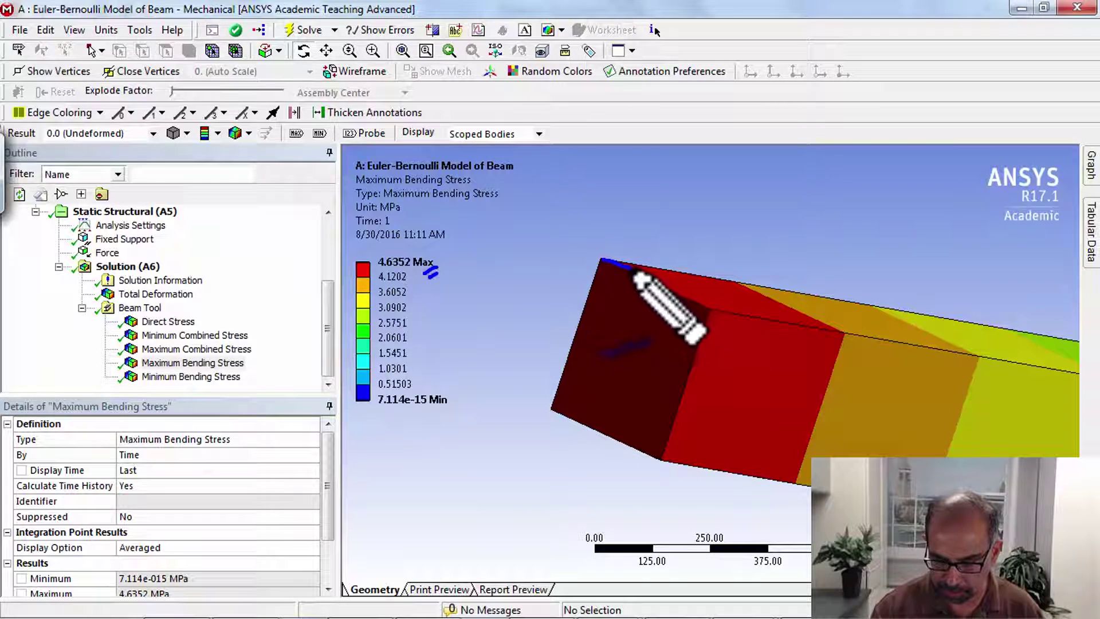
{"action": "left_click_drag", "start_coordinate": [635, 274], "coordinate": [674, 285]}
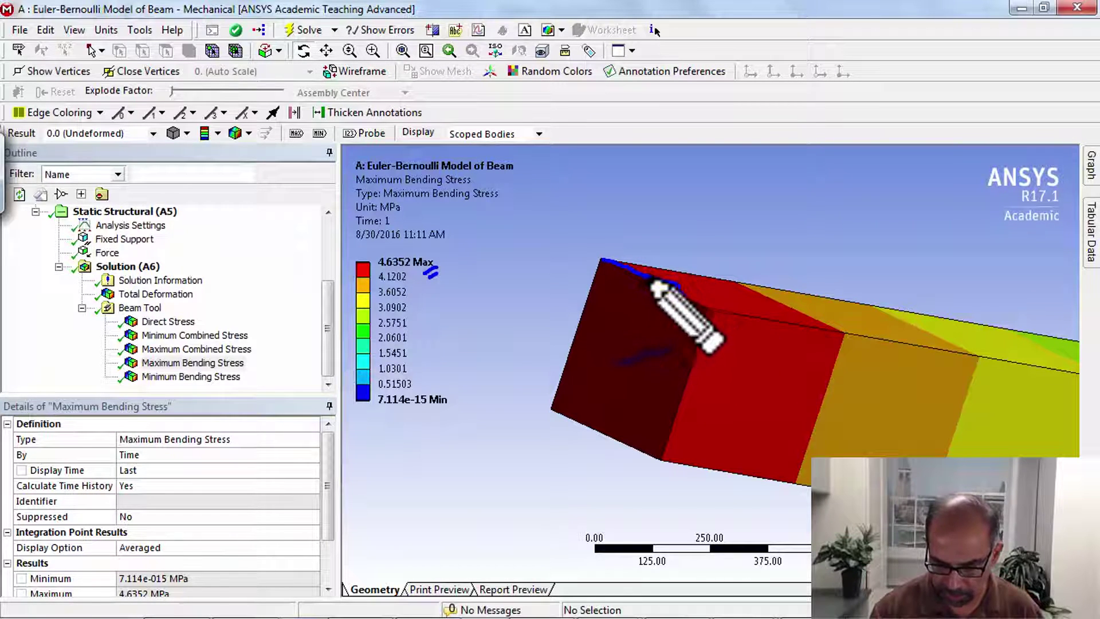
{"action": "left_click_drag", "start_coordinate": [685, 299], "coordinate": [703, 307]}
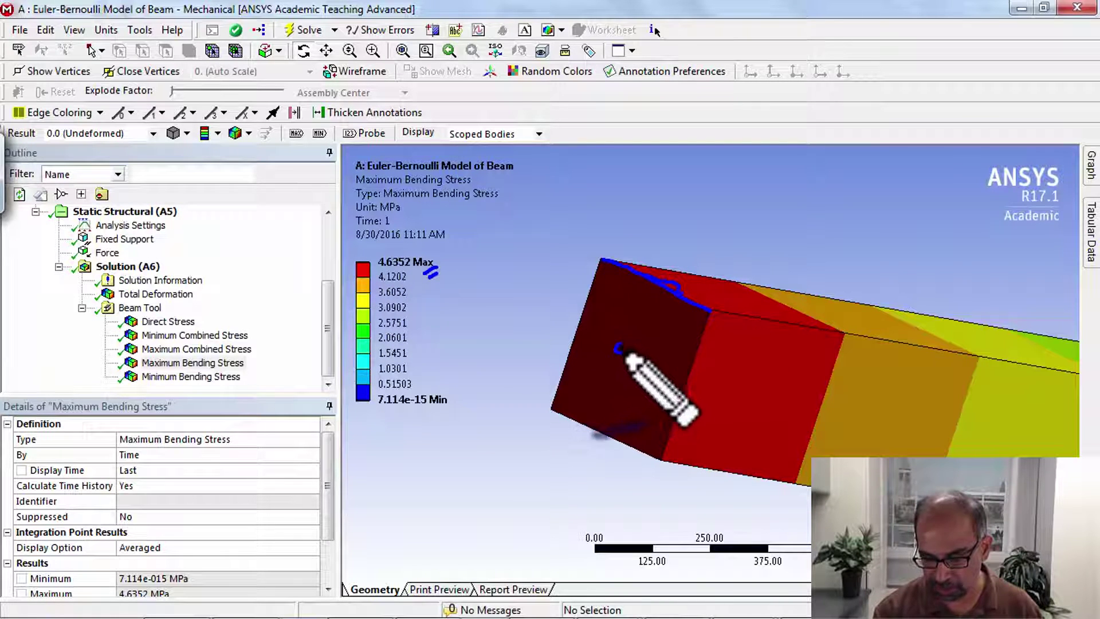
{"action": "left_click_drag", "start_coordinate": [626, 354], "coordinate": [620, 348]}
{"action": "mouse_move", "coordinate": [567, 428]}
{"action": "left_mouse_down"}
{"action": "mouse_move", "coordinate": [558, 431]}
{"action": "mouse_move", "coordinate": [598, 448]}
{"action": "mouse_move", "coordinate": [591, 456]}
{"action": "mouse_move", "coordinate": [634, 457]}
{"action": "left_mouse_up"}
{"action": "mouse_move", "coordinate": [631, 449]}
{"action": "left_mouse_down"}
{"action": "mouse_move", "coordinate": [630, 465]}
{"action": "mouse_move", "coordinate": [664, 473]}
{"action": "mouse_move", "coordinate": [672, 486]}
{"action": "left_mouse_up"}
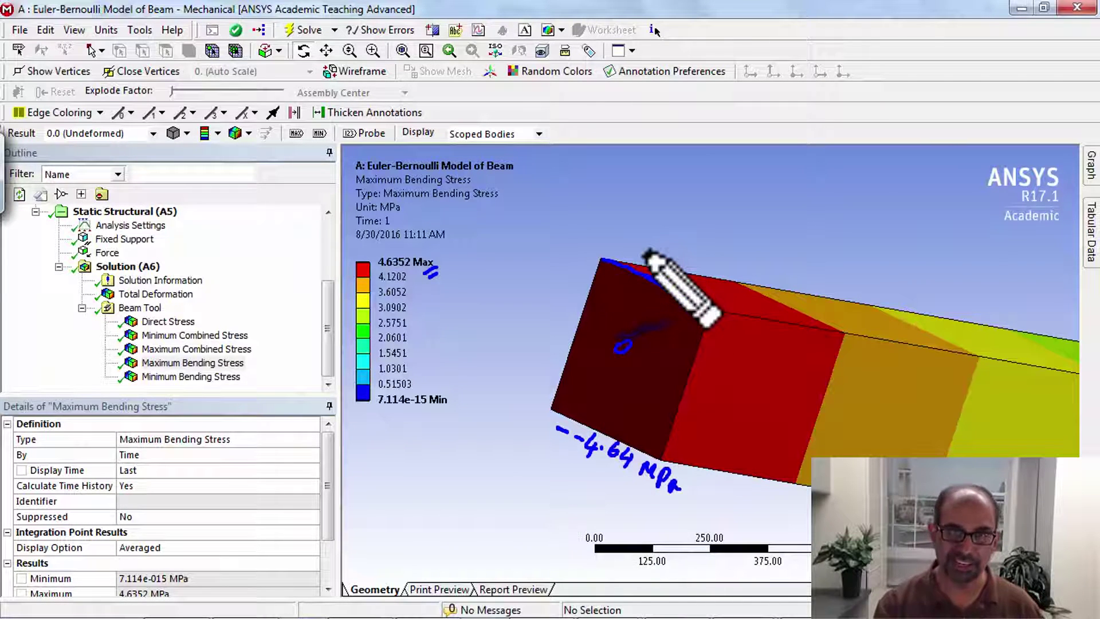
{"action": "left_click_drag", "start_coordinate": [647, 253], "coordinate": [710, 310]}
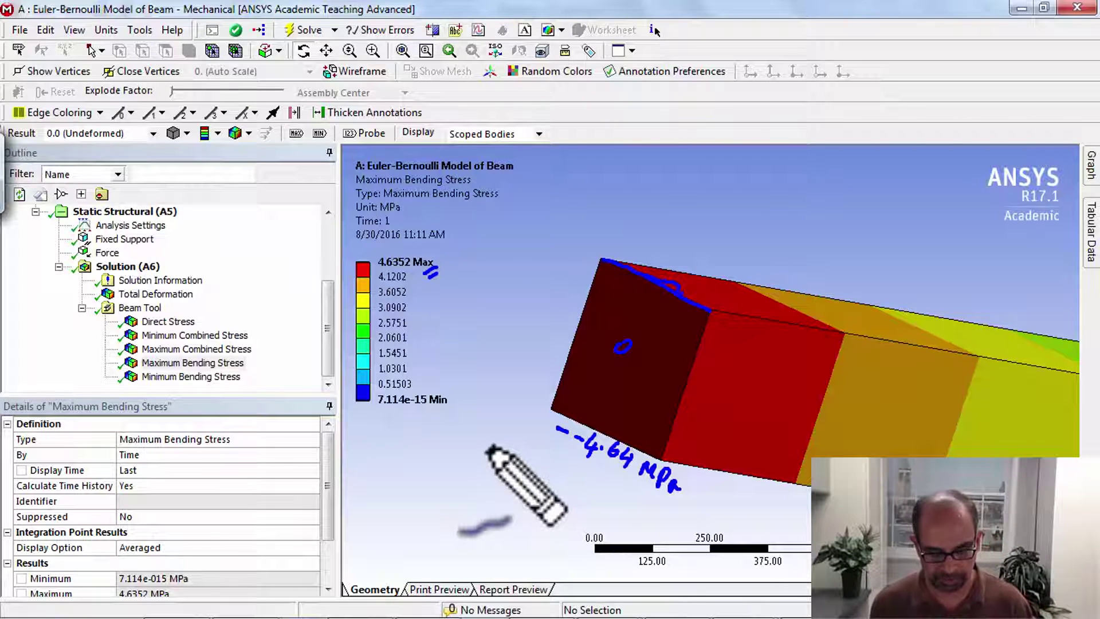
- Clear the ink and show Minimum Bending Stress (-4.6352 MPa) in a zoomed-out side view
{"action": "key", "text": "Escape"}
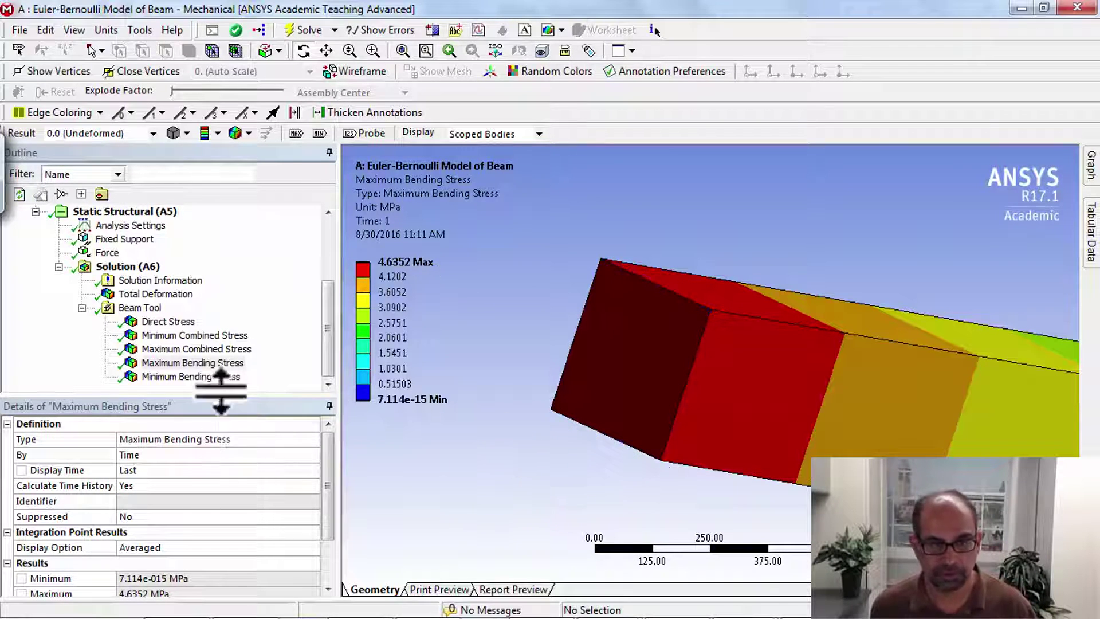
{"action": "left_click", "coordinate": [186, 380]}
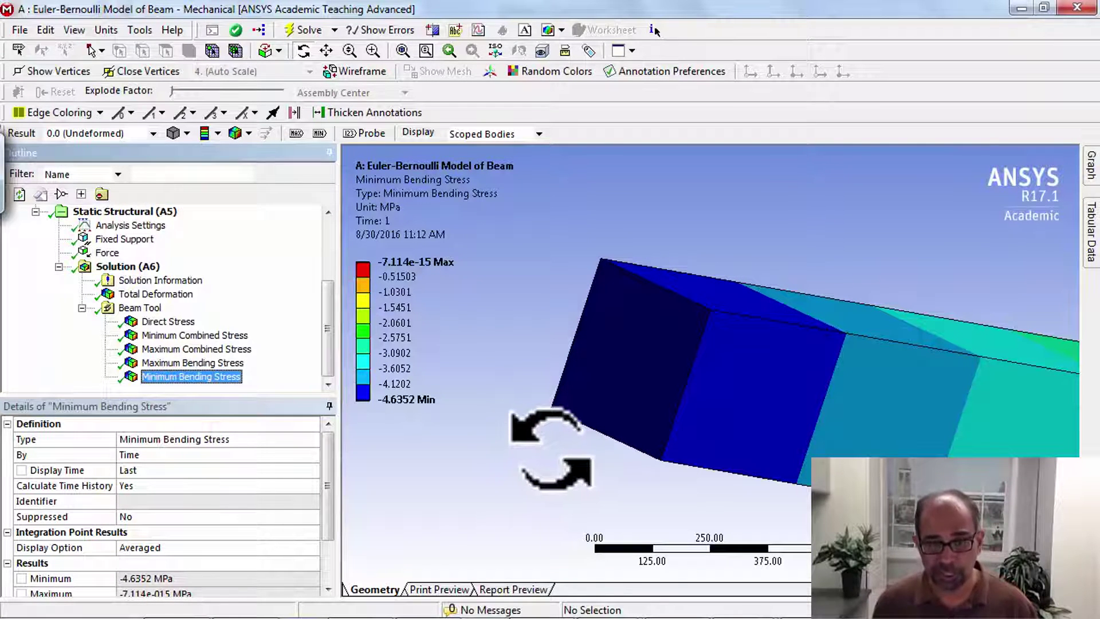
{"action": "left_click_drag", "start_coordinate": [551, 448], "coordinate": [545, 448]}
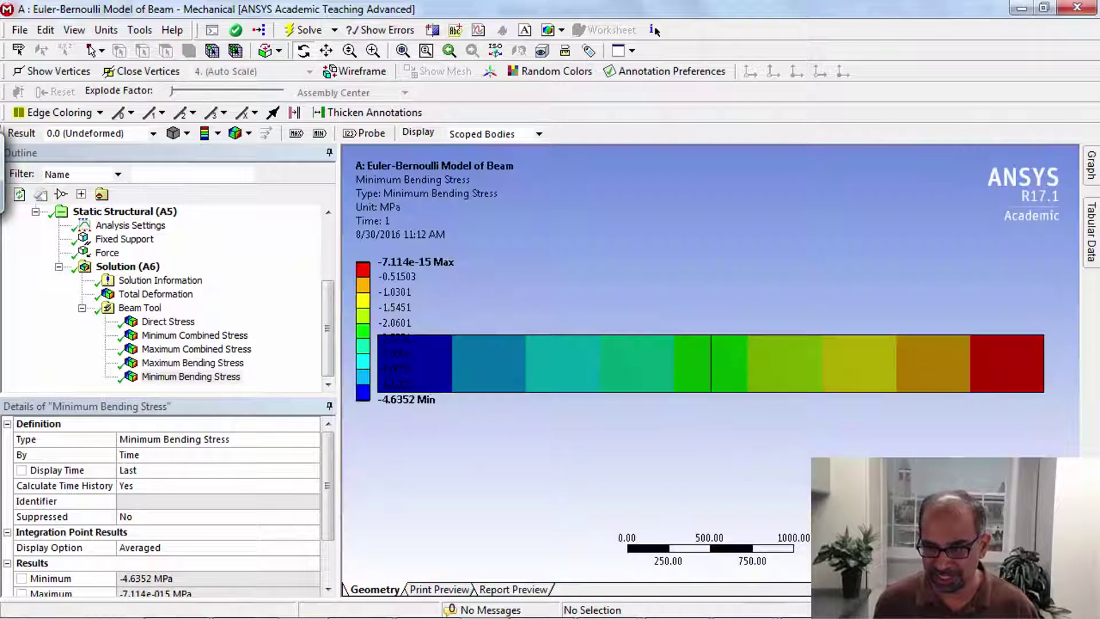
{"action": "scroll", "coordinate": [762, 426], "scroll_direction": "down", "scroll_amount": 2}
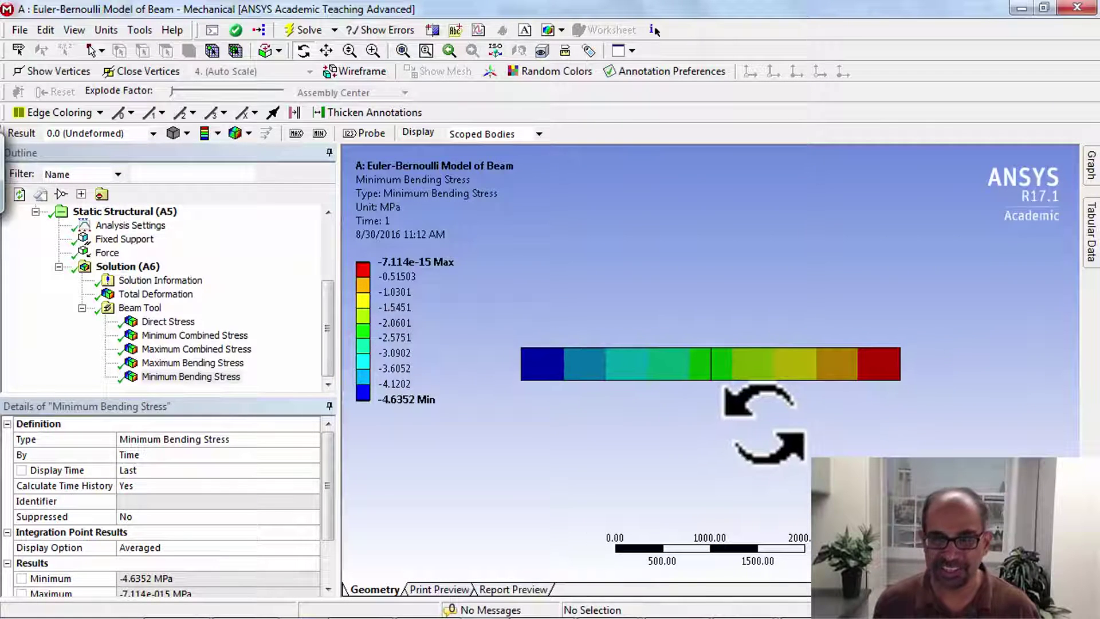